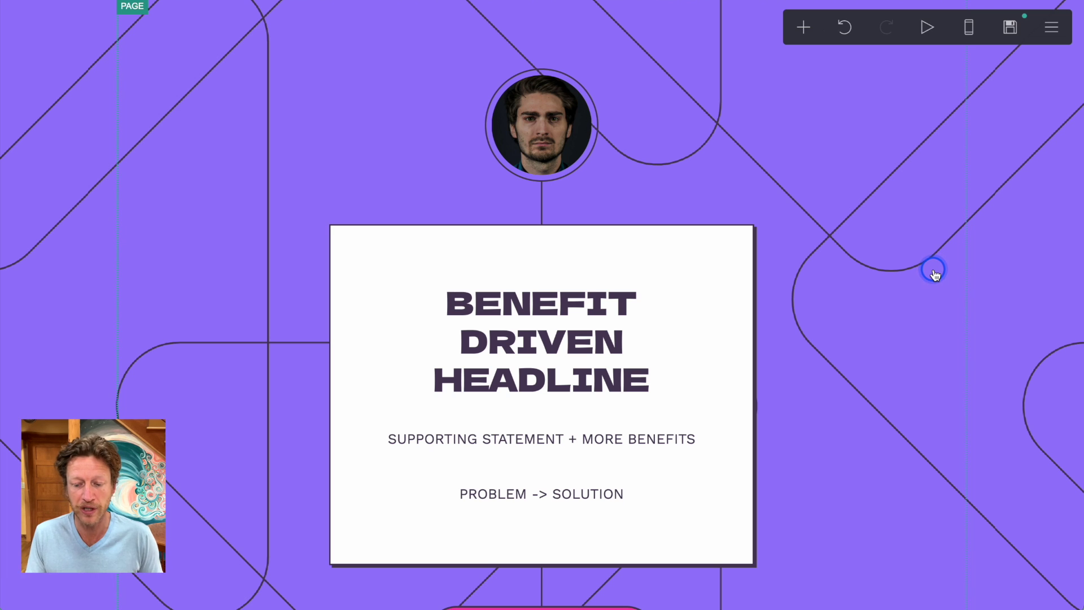
Step: Switch the Carrd editor to its phone-size preview of the landing page
scroll(935, 273, "down", 3)
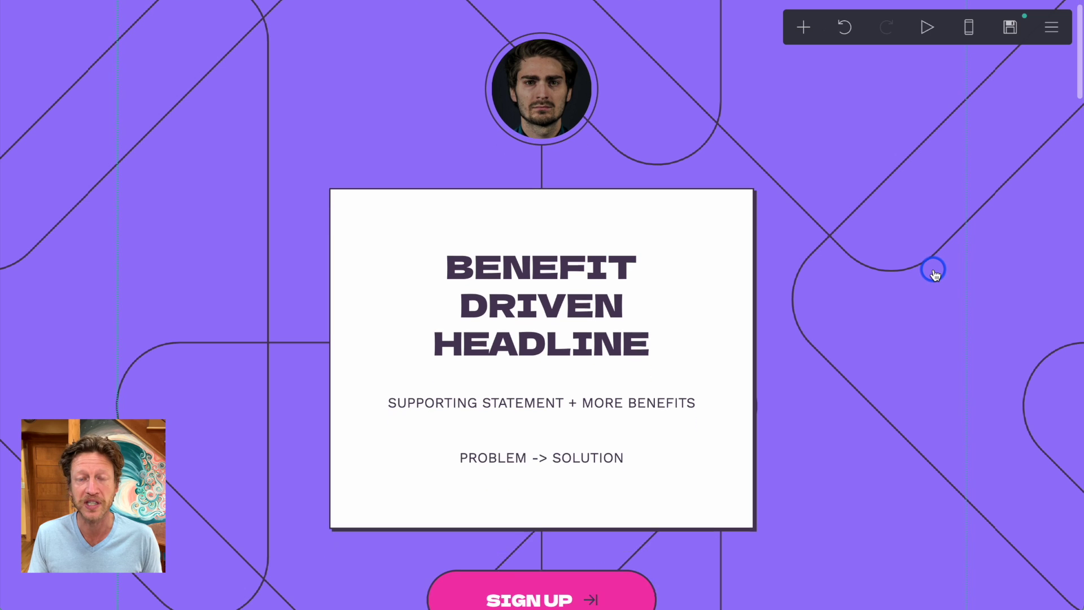
scroll(934, 273, "up", 1)
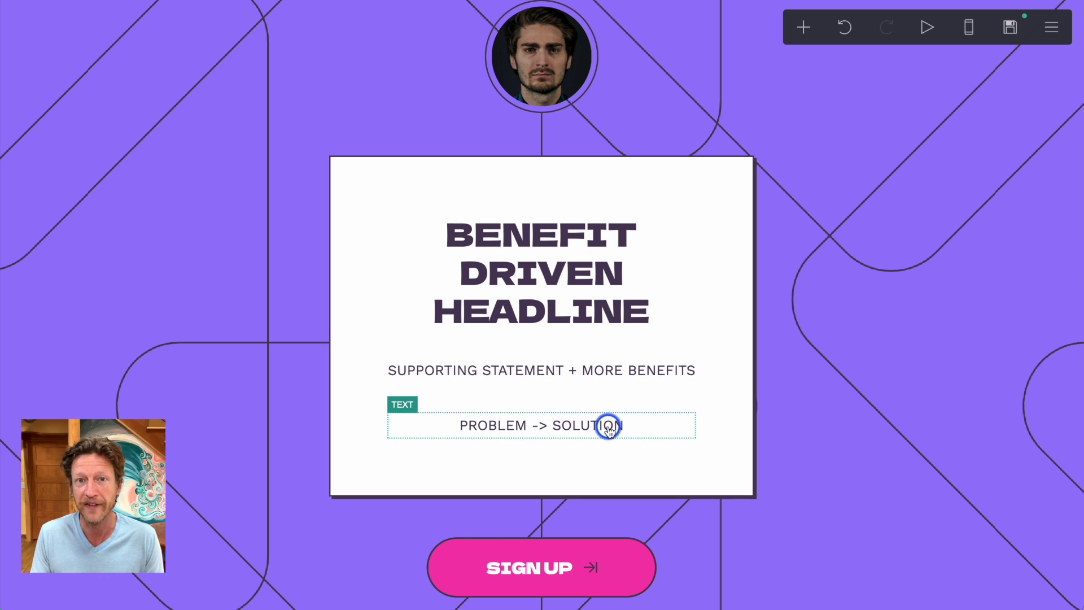
scroll(608, 430, "down", 1)
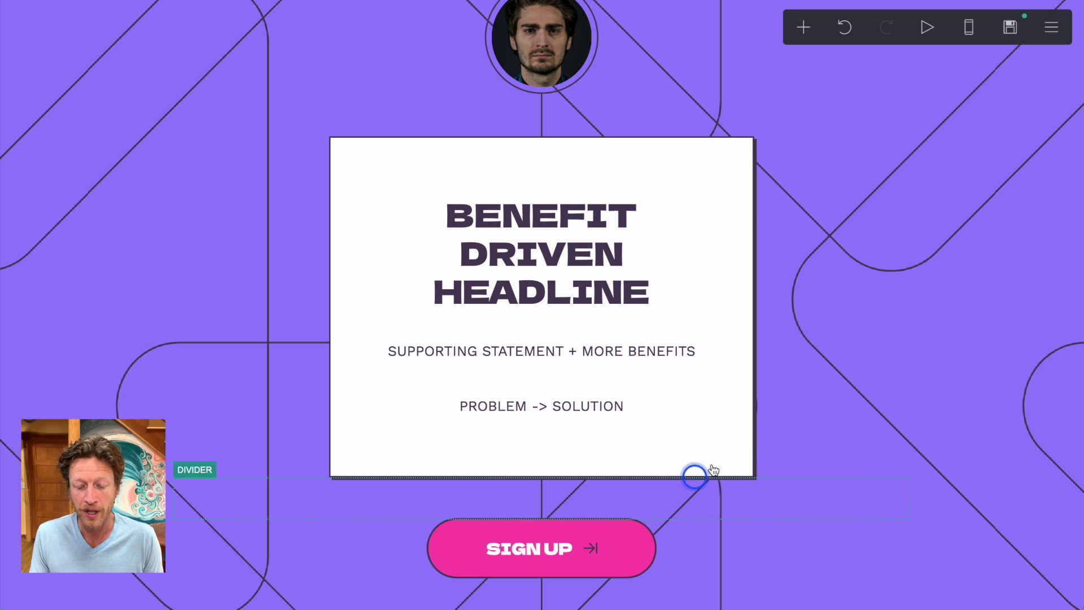
scroll(880, 358, "up", 1)
scroll(881, 358, "up", 1)
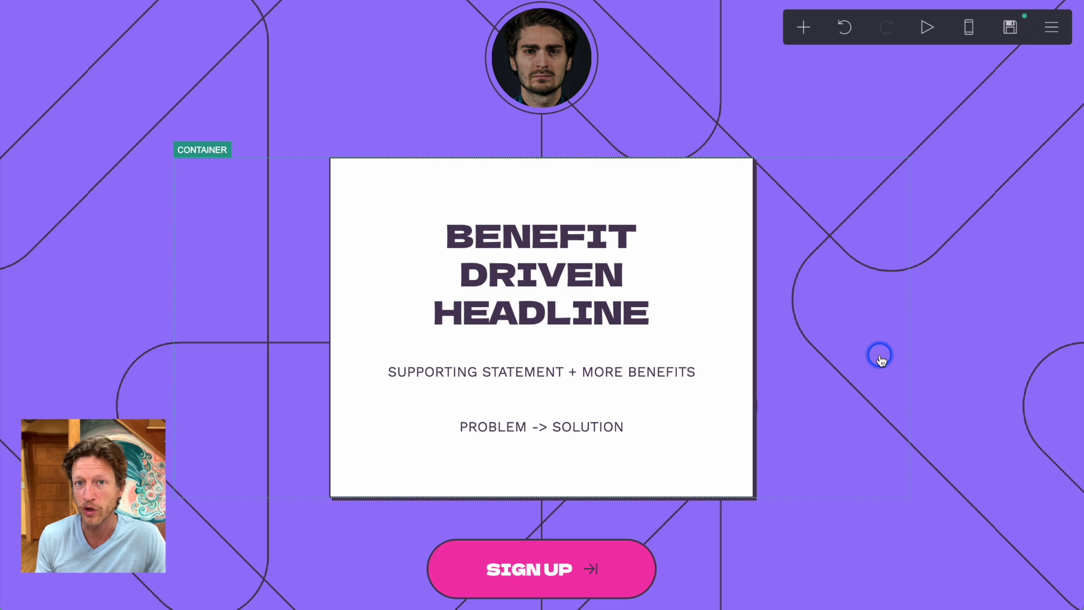
left_click(969, 28)
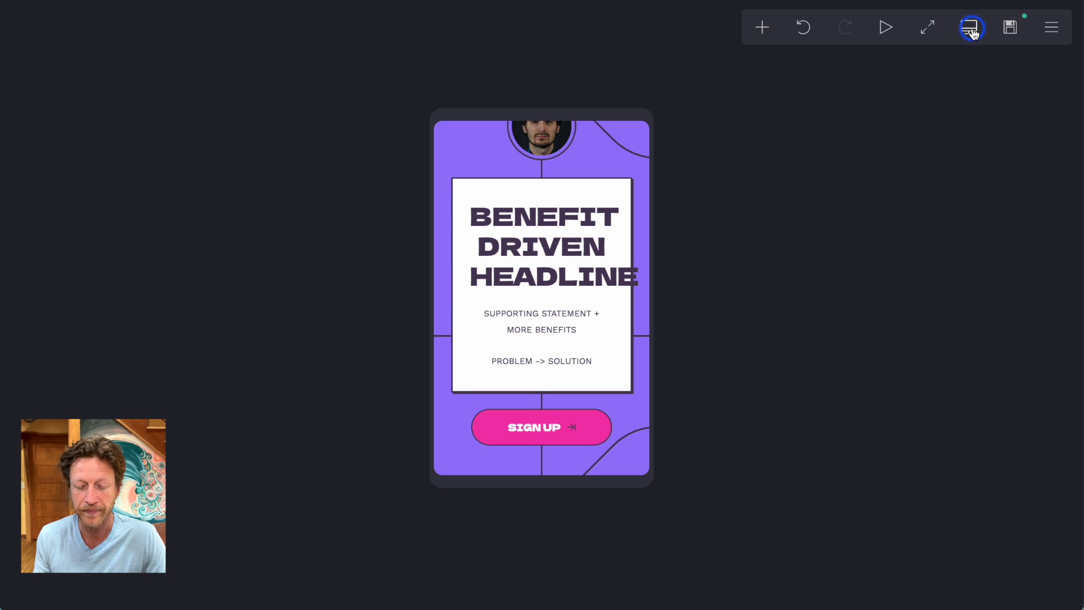
Step: Select the headline and show its text content, 'BENEFIT DRIVEN HEADLINE'
scroll(558, 244, "up", 2)
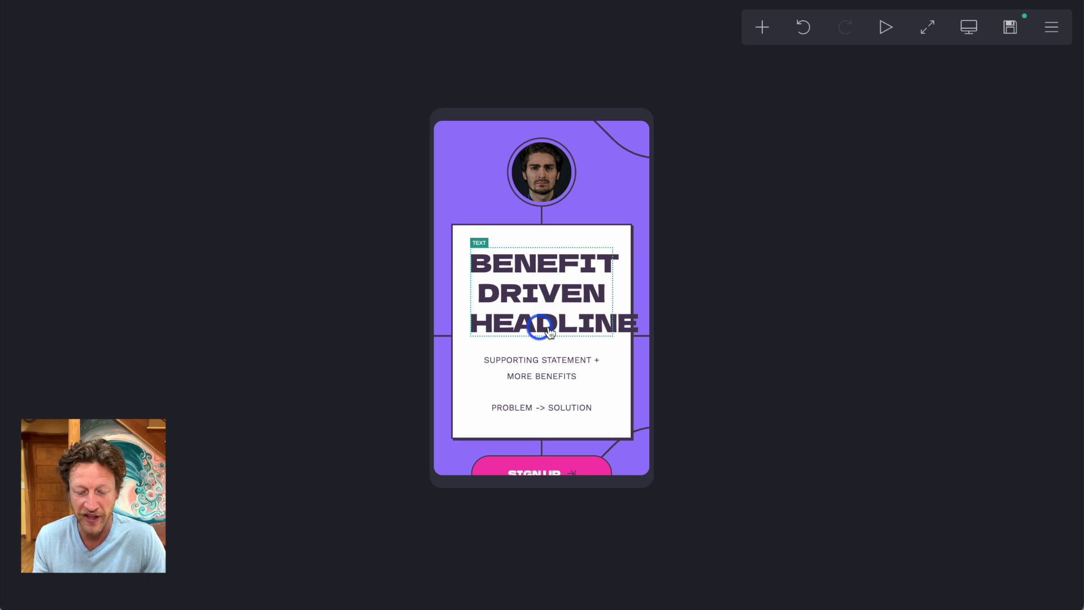
left_click(556, 308)
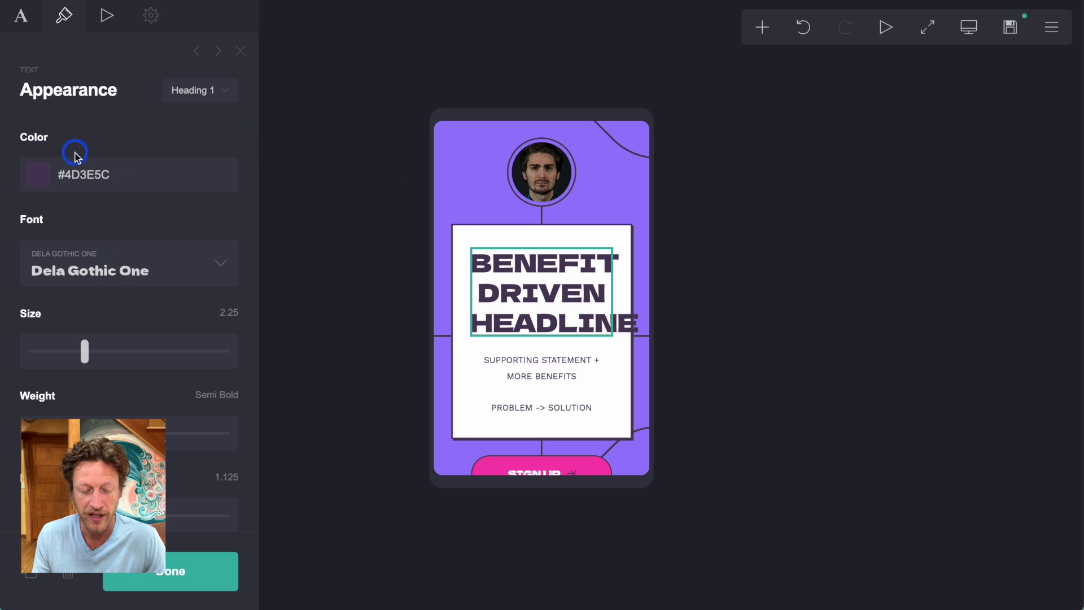
left_click(20, 16)
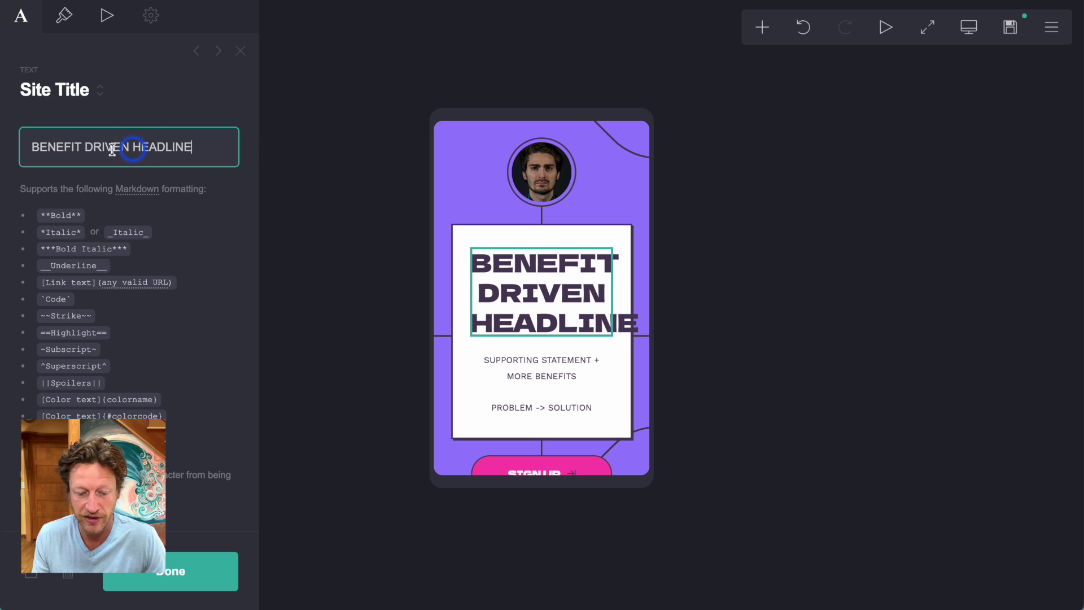
scroll(151, 282, "down", 1)
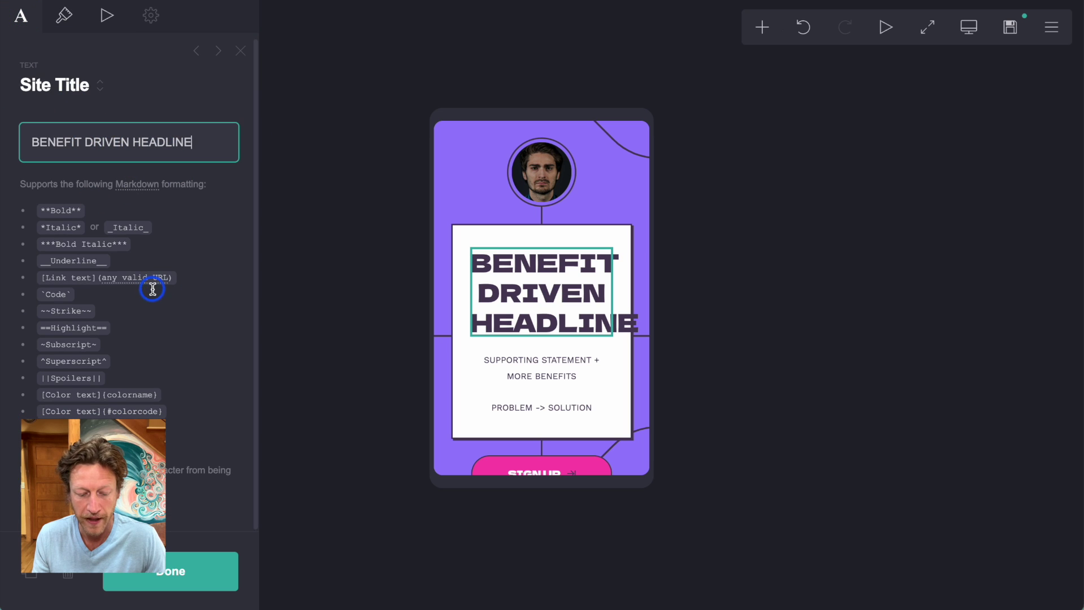
Step: Shrink the headline's Mobile (Manual) text size to 2.375 in its Appearance settings
left_click(64, 17)
scroll(112, 206, "down", 3)
mouse_move(88, 306)
left_mouse_down()
mouse_move(72, 306)
mouse_move(130, 307)
mouse_move(91, 306)
left_mouse_up()
right_click(116, 308)
scroll(155, 413, "down", 1)
scroll(157, 414, "down", 10)
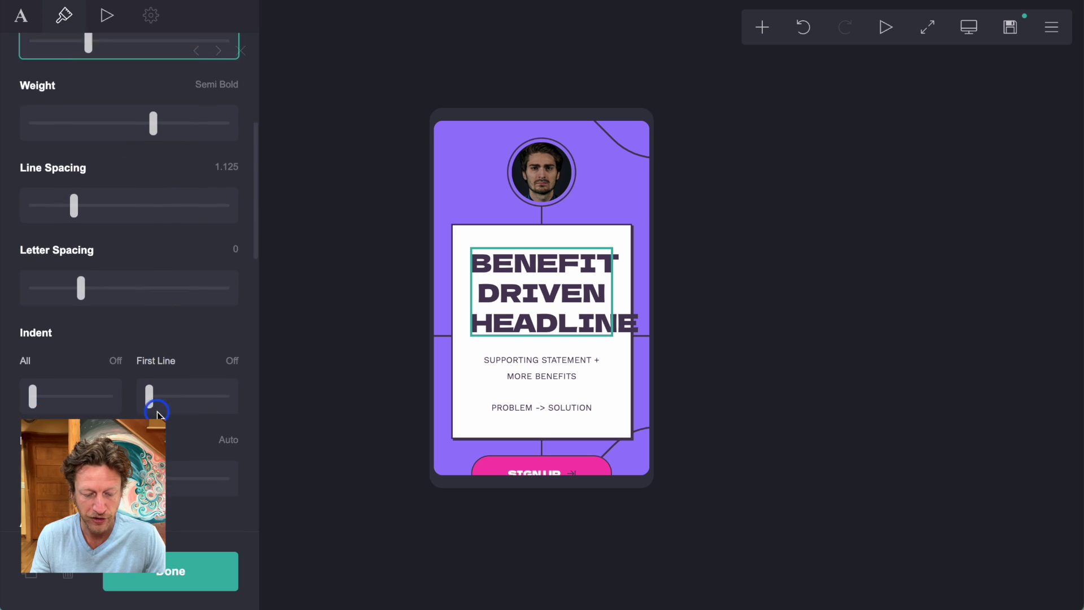
scroll(157, 414, "down", 5)
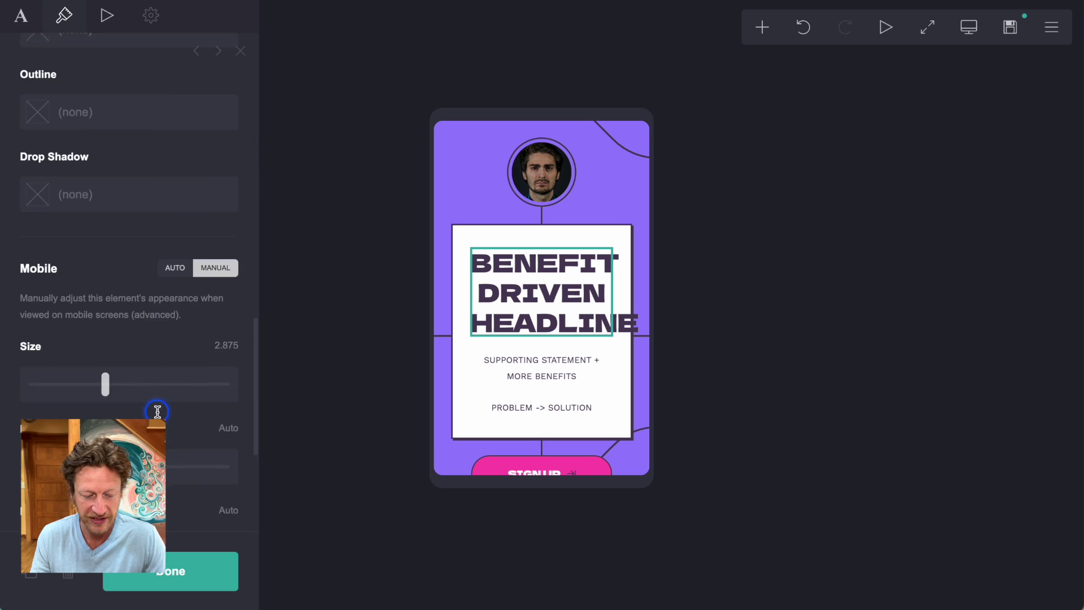
left_click_drag(106, 321, 94, 335)
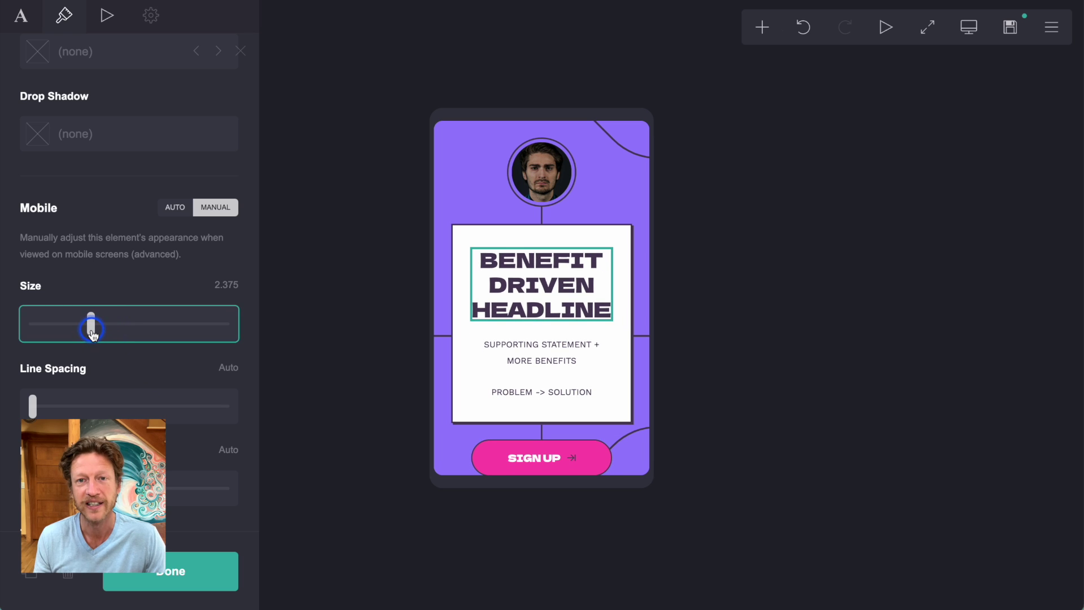
scroll(181, 420, "down", 3)
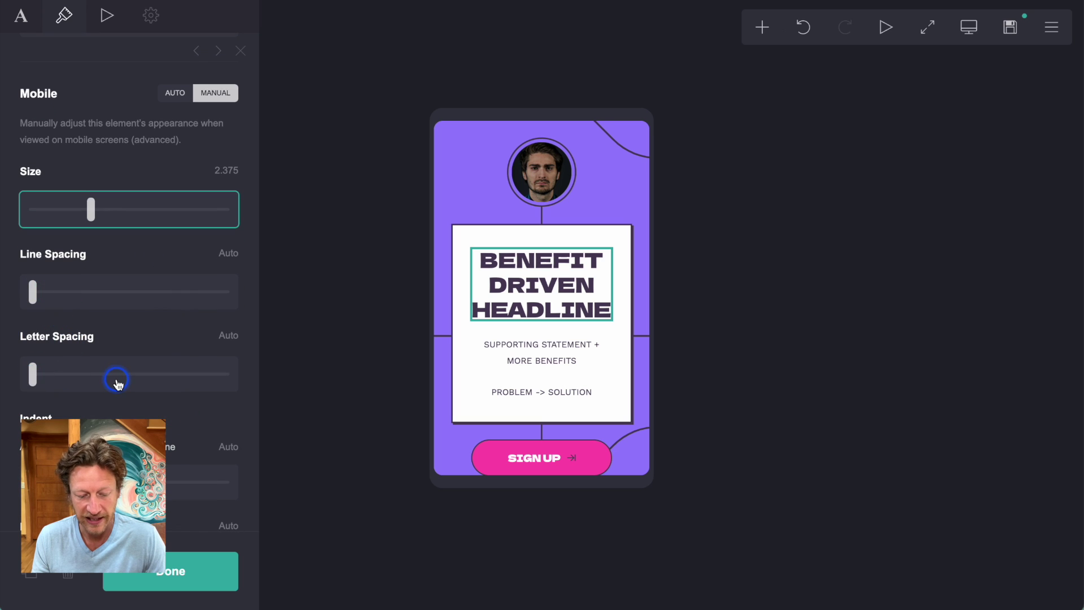
scroll(115, 380, "down", 2)
left_click(85, 477)
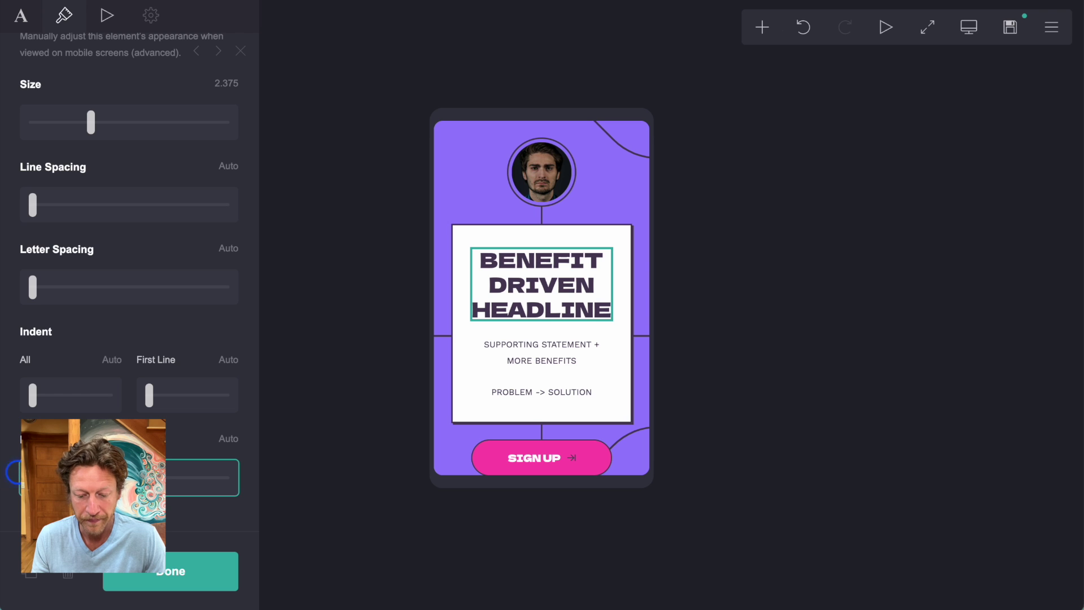
Step: Scroll the phone preview, check the SIGN UP button, then select the supporting statement
scroll(533, 364, "down", 2)
scroll(534, 365, "down", 15)
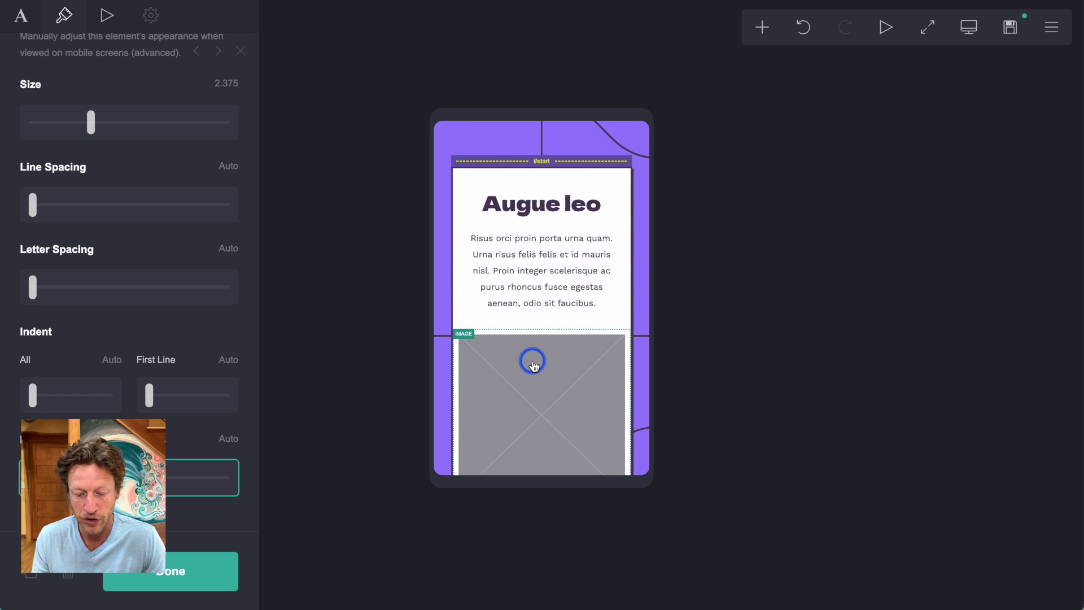
scroll(534, 364, "down", 12)
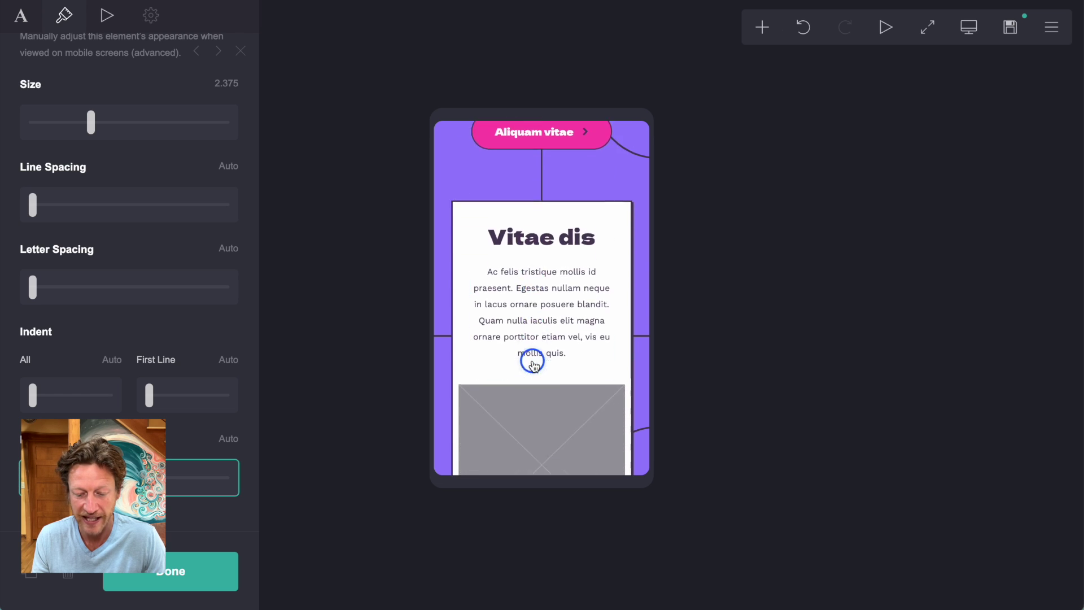
scroll(533, 364, "up", 20)
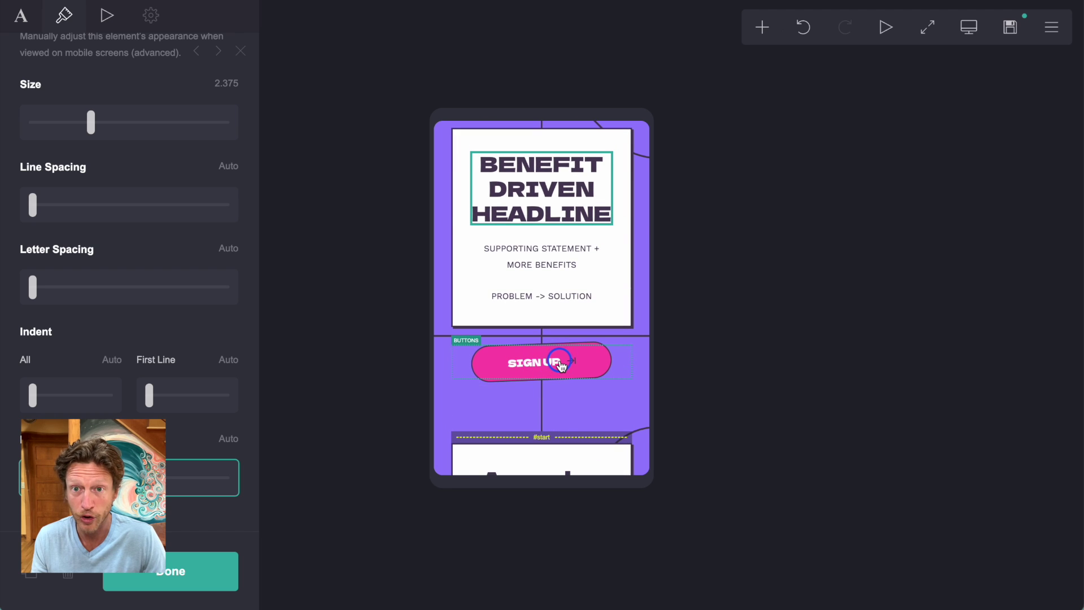
left_click(561, 364)
scroll(556, 359, "up", 2)
left_click(549, 351)
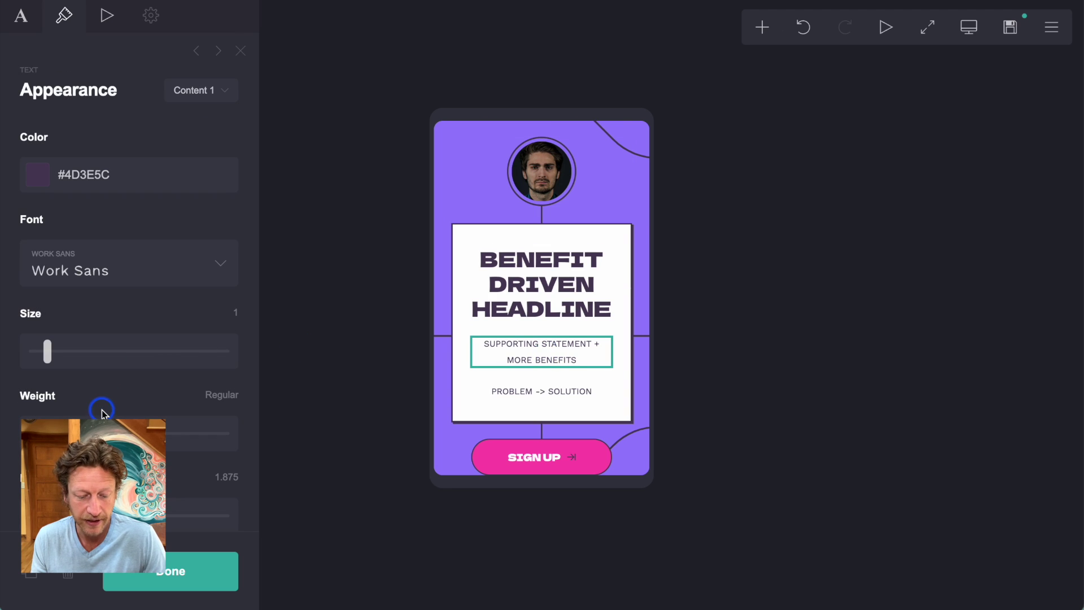
Step: Set the supporting statement's mobile sizing to Manual with a size of 1
scroll(101, 411, "down", 8)
scroll(101, 411, "down", 5)
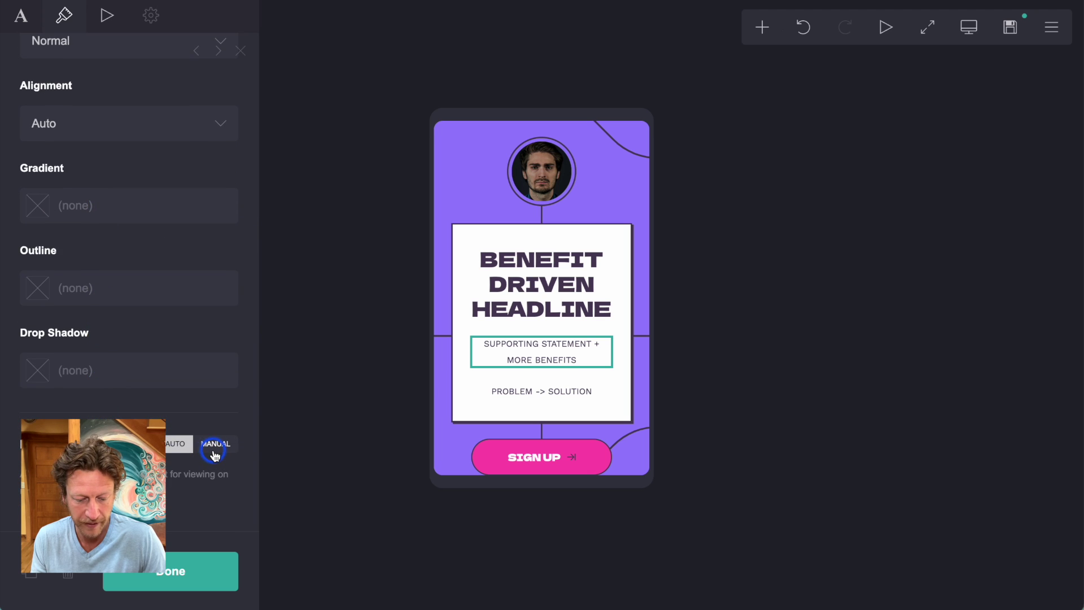
left_click(214, 446)
scroll(169, 395, "down", 5)
left_click(34, 254)
mouse_move(35, 259)
left_mouse_down()
mouse_move(63, 258)
mouse_move(50, 258)
left_mouse_up()
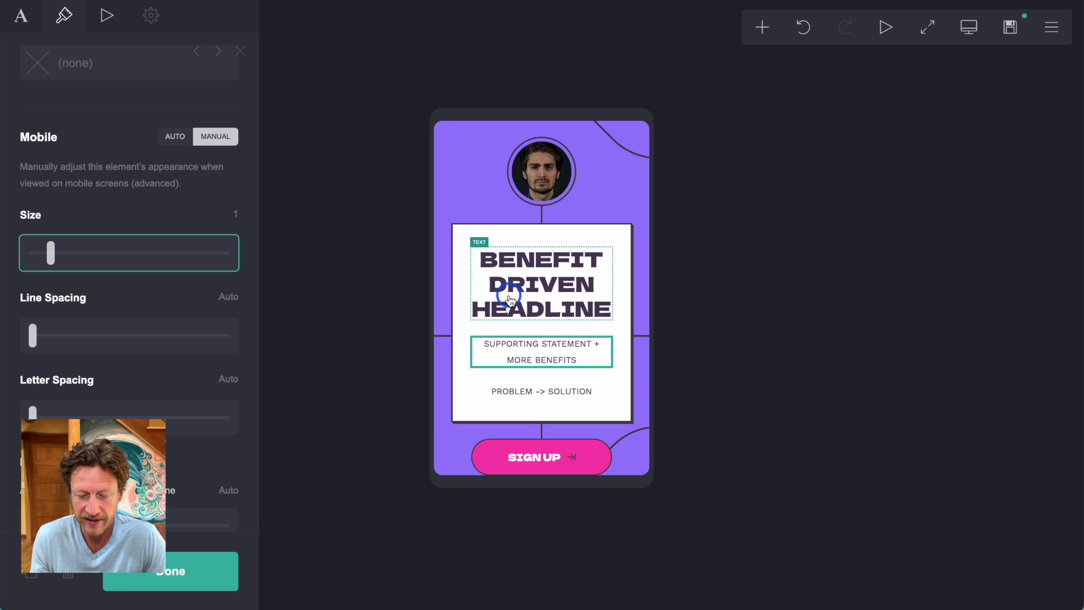
scroll(510, 299, "up", 1)
scroll(509, 300, "down", 1)
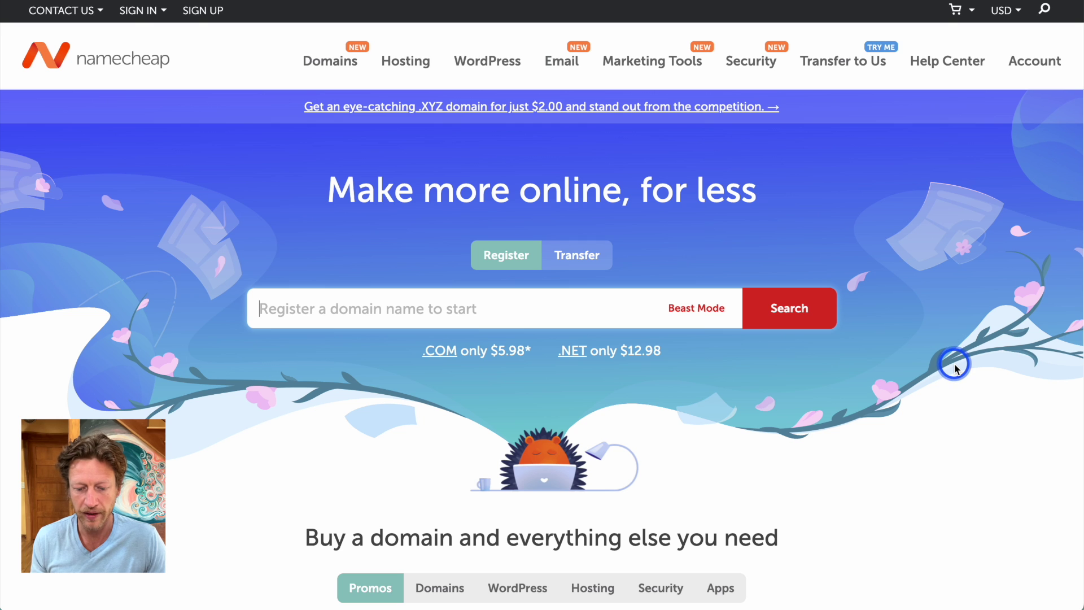
Step: Place the cursor in Namecheap's domain search field, ready to look up a domain
scroll(954, 367, "down", 1)
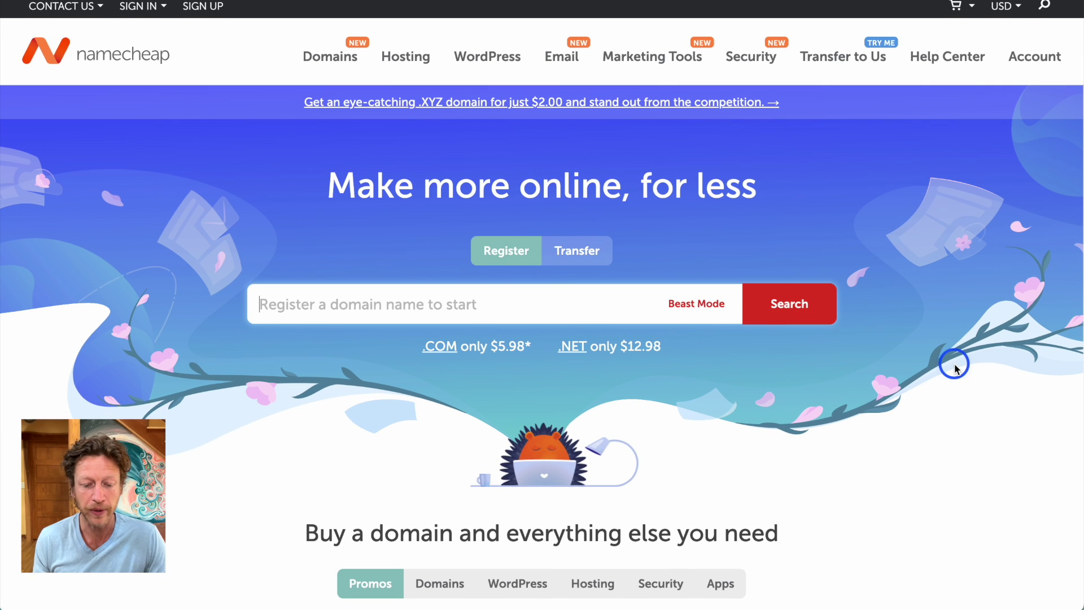
scroll(954, 367, "down", 1)
scroll(954, 367, "up", 1)
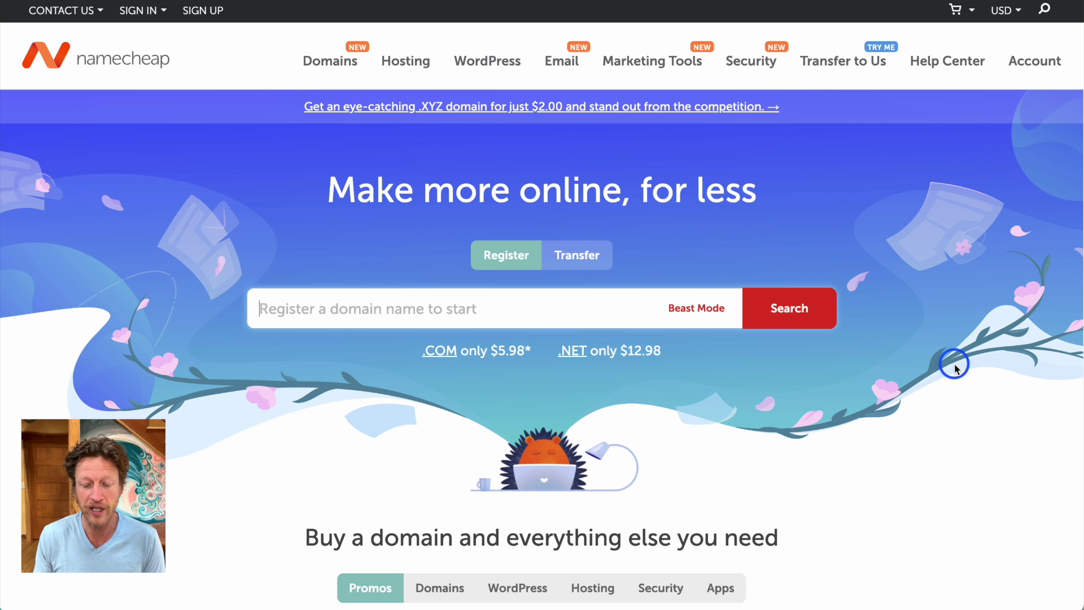
left_click(382, 323)
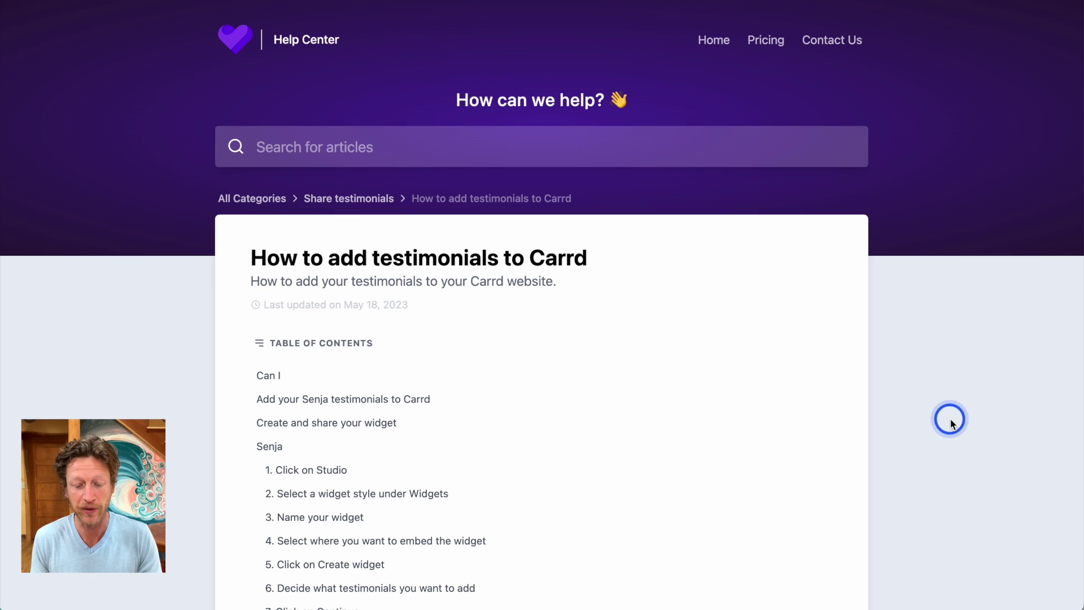
scroll(773, 391, "down", 3)
Step: Scroll through the Senja article's steps 1–13 down to the Carrd embed section
scroll(773, 391, "down", 3)
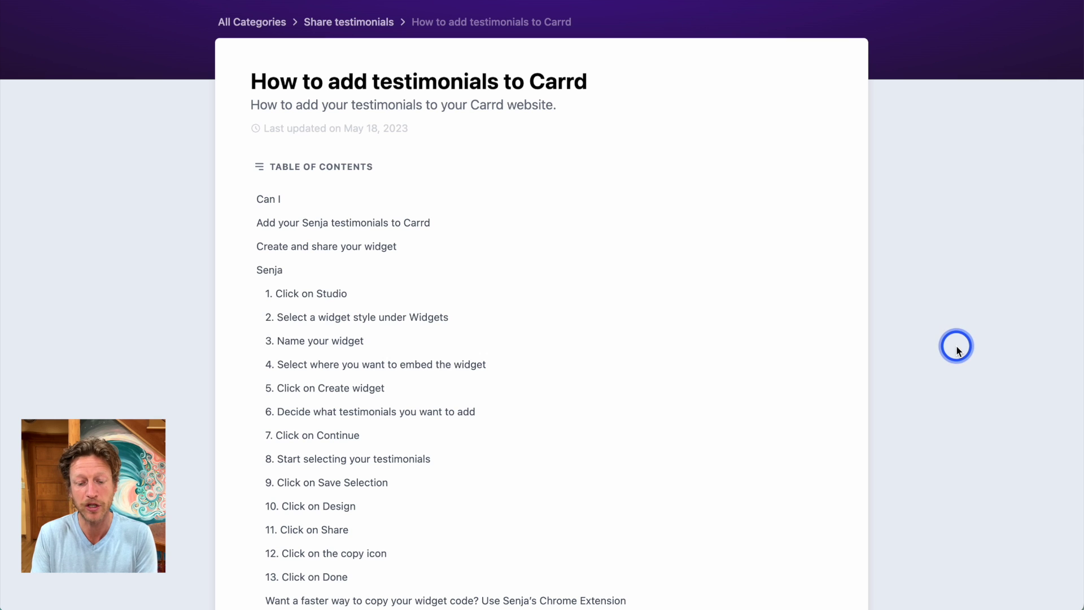
scroll(958, 350, "down", 15)
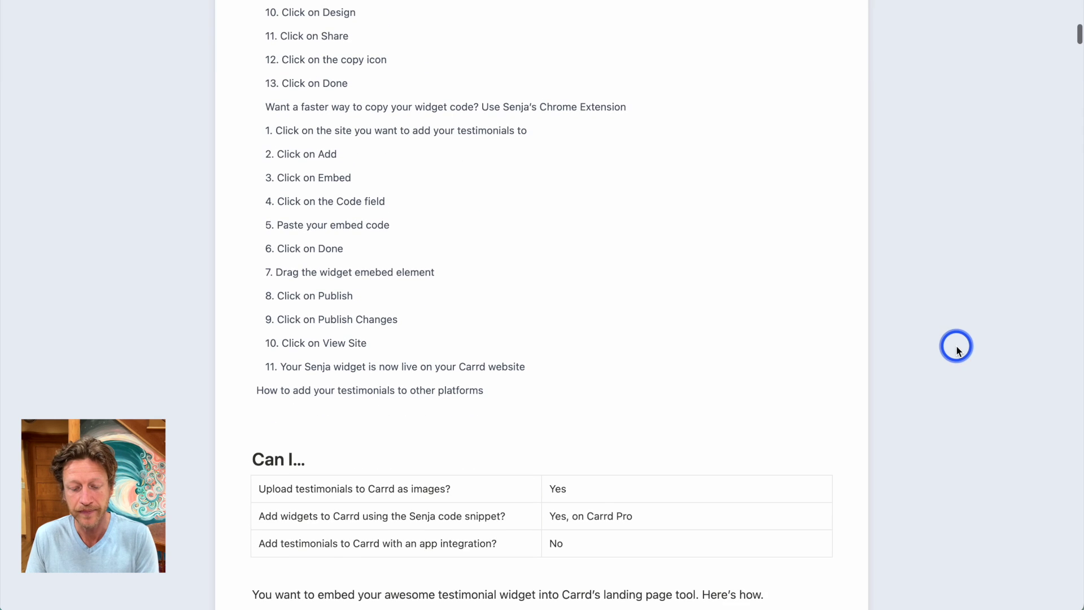
scroll(958, 351, "down", 6)
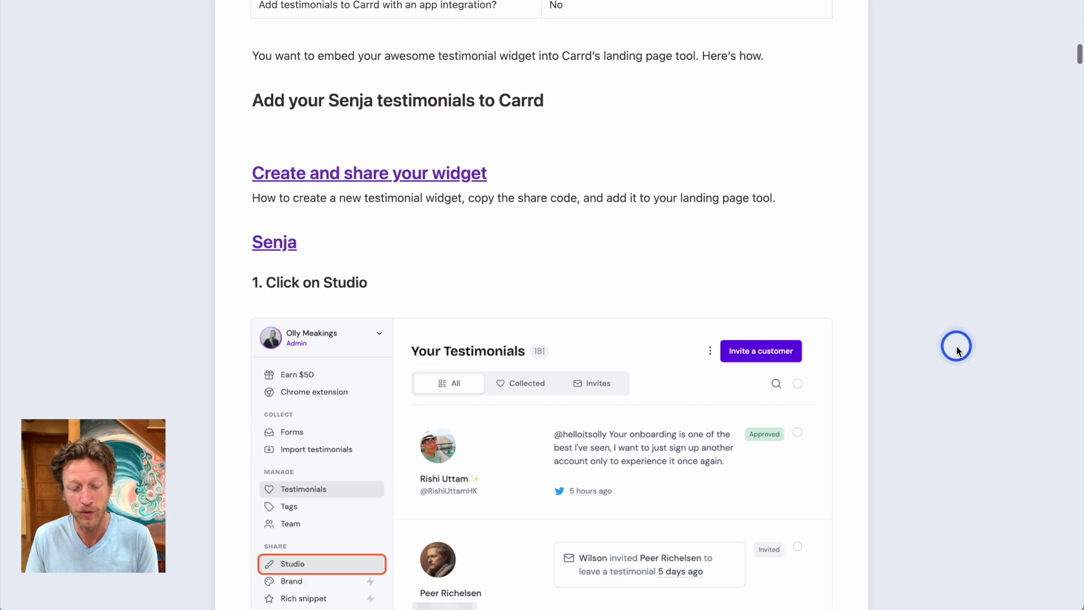
scroll(959, 350, "down", 20)
scroll(958, 350, "down", 10)
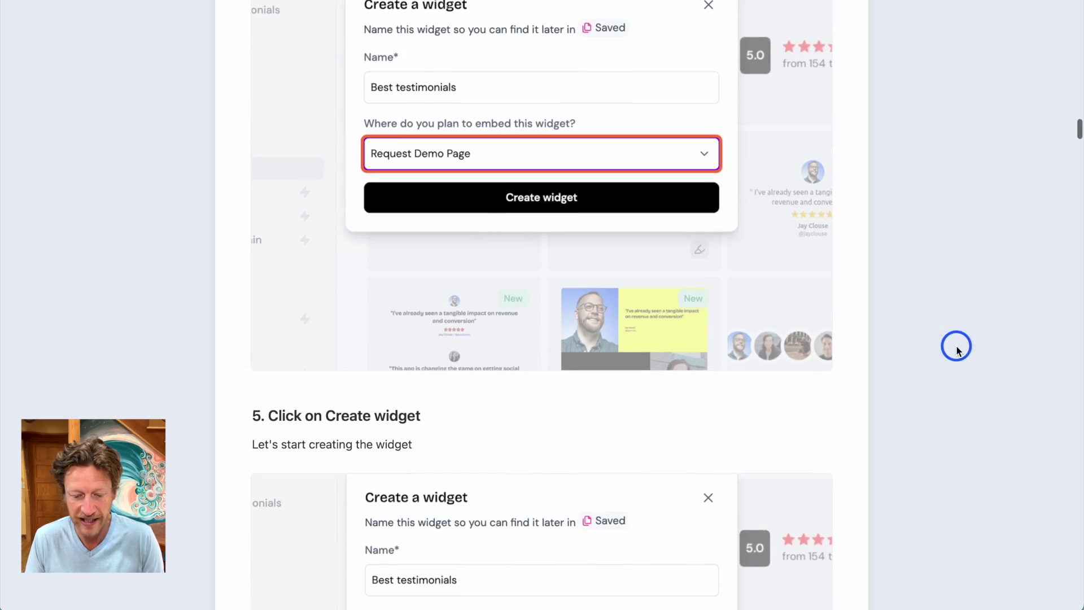
scroll(958, 350, "down", 20)
scroll(969, 350, "down", 20)
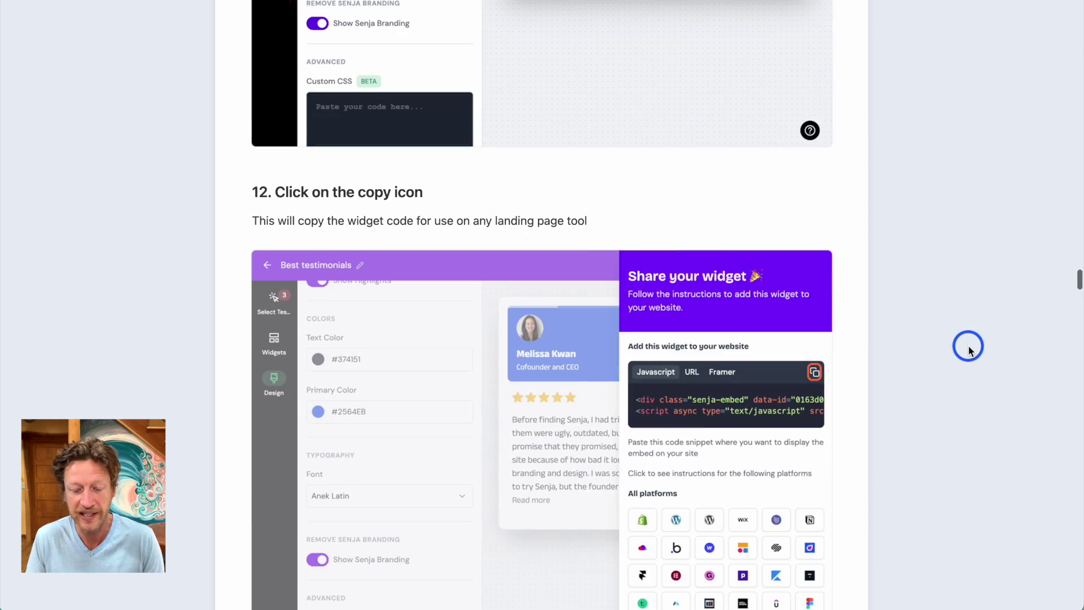
scroll(969, 350, "down", 20)
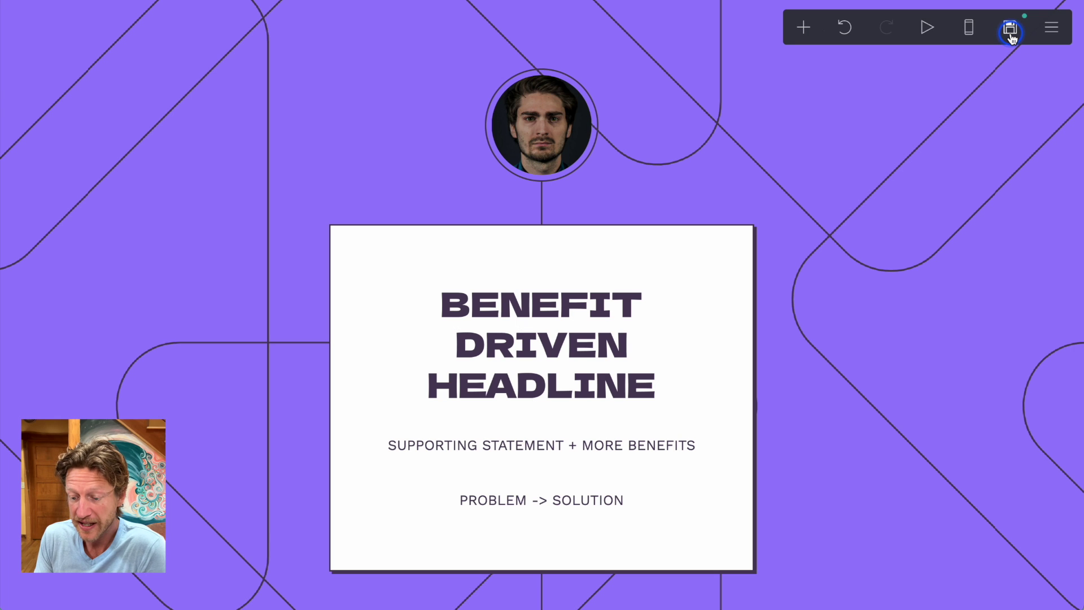
Step: Open Carrd's publish Settings and review Google Analytics ID, Indexing and the other options
left_click(1010, 34)
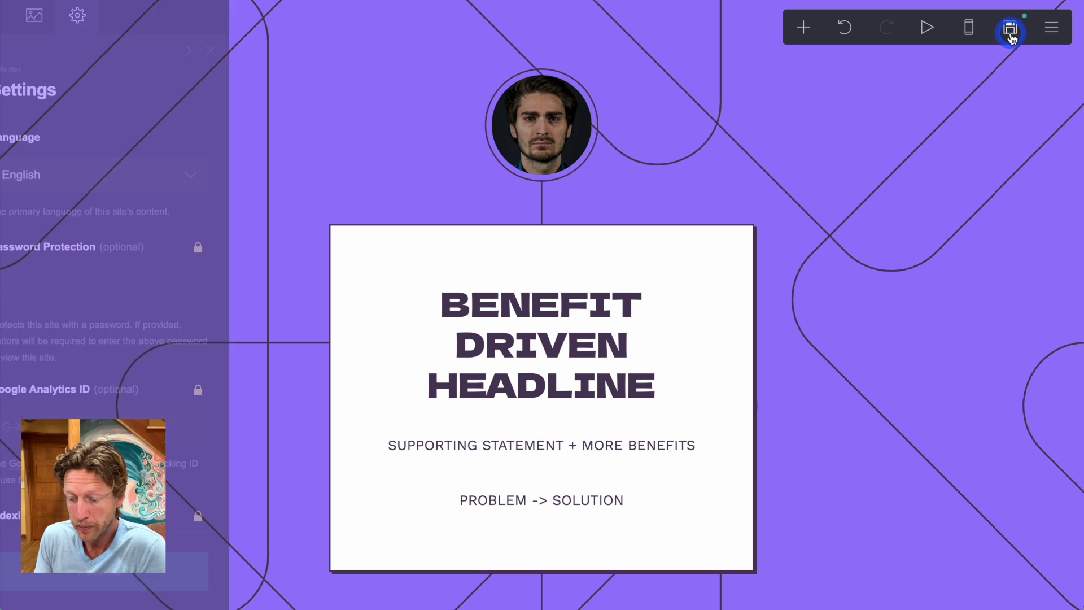
left_click(108, 16)
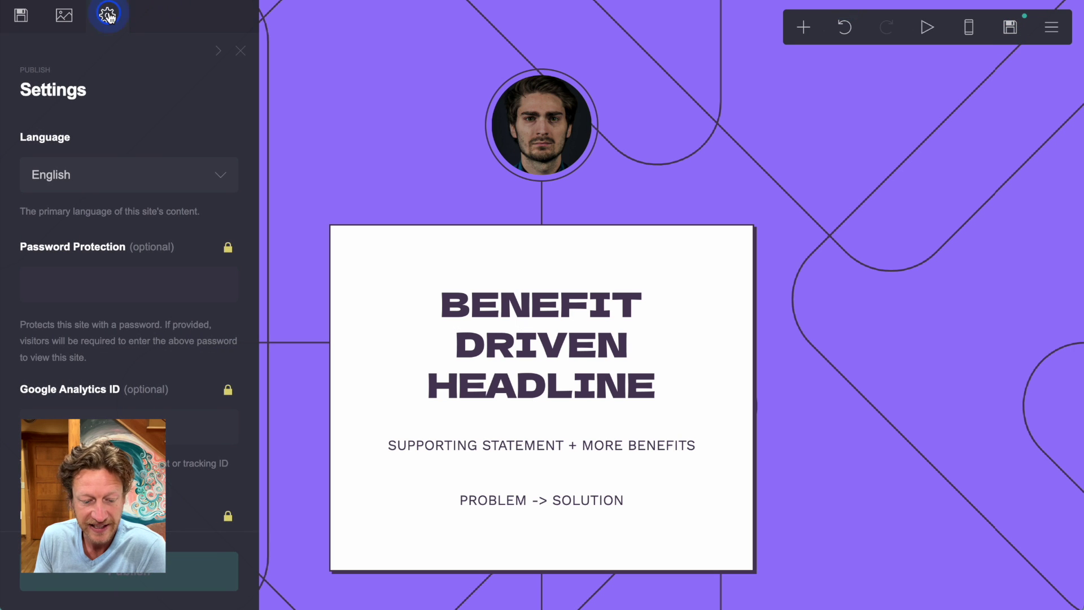
scroll(152, 355, "down", 4)
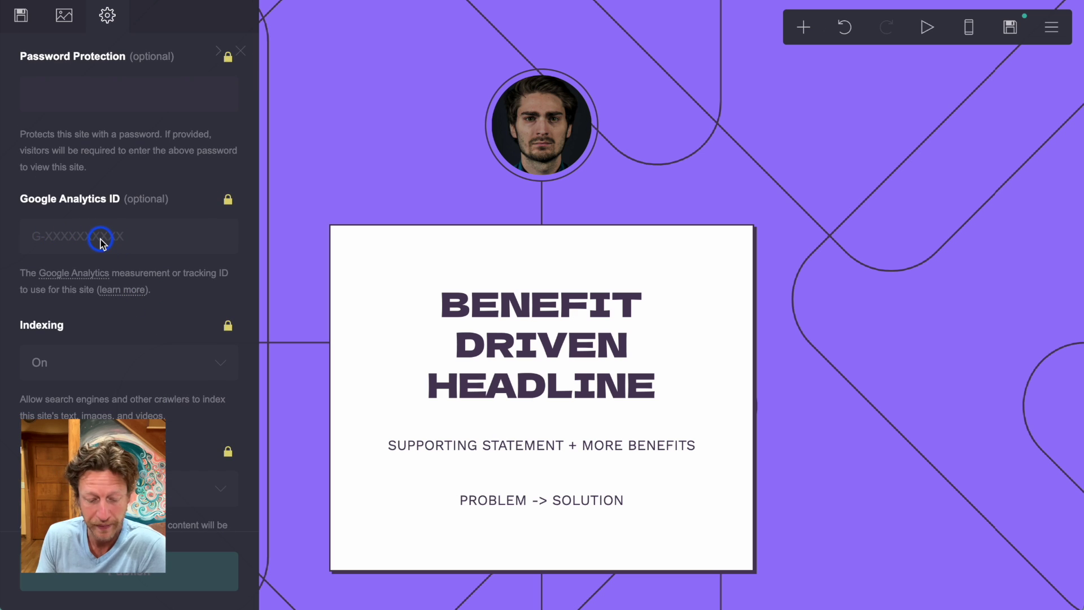
scroll(101, 242, "down", 10)
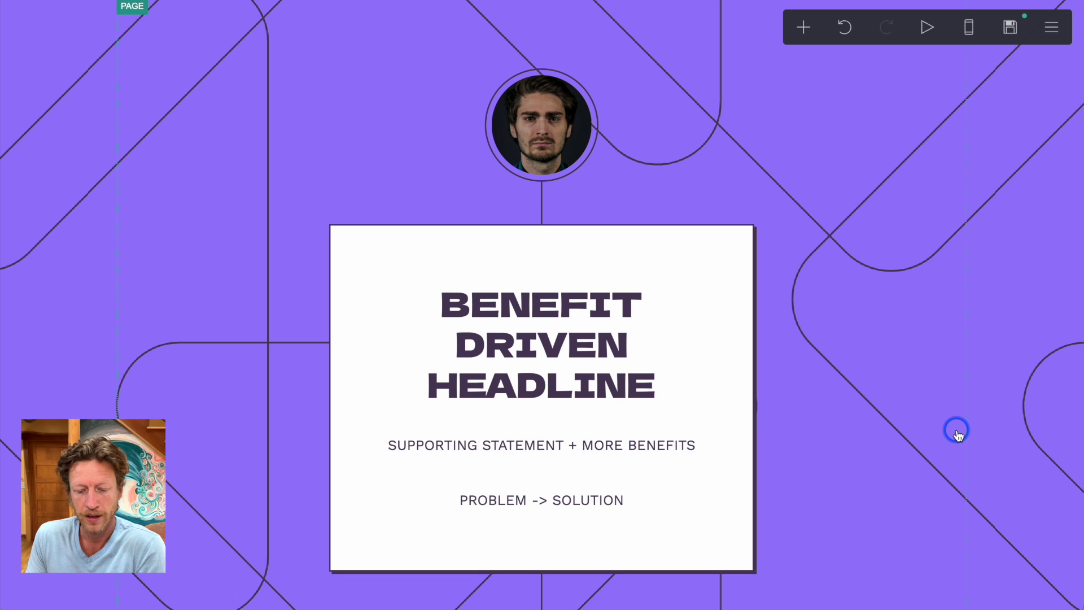
Step: Scroll down to the pink SIGN UP button below the headline card
scroll(959, 435, "down", 1)
scroll(958, 435, "down", 4)
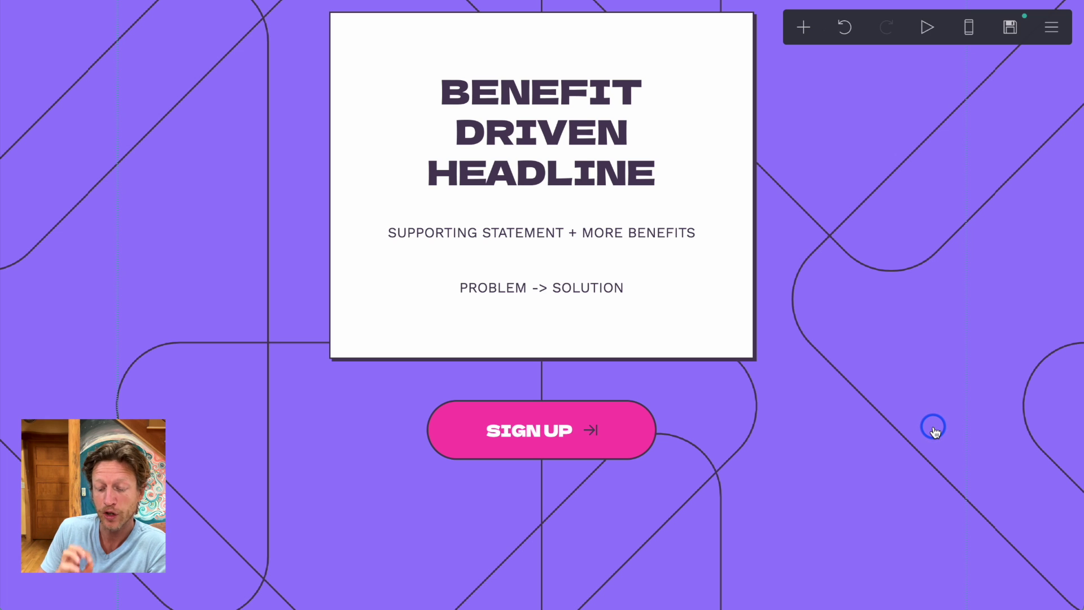
scroll(934, 430, "down", 15)
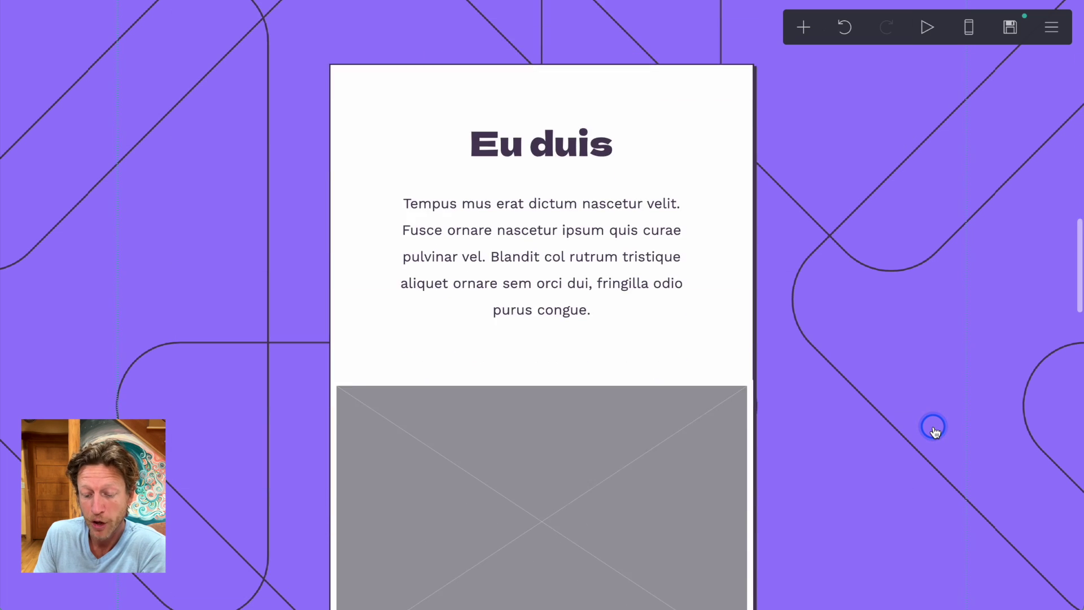
scroll(935, 430, "up", 4)
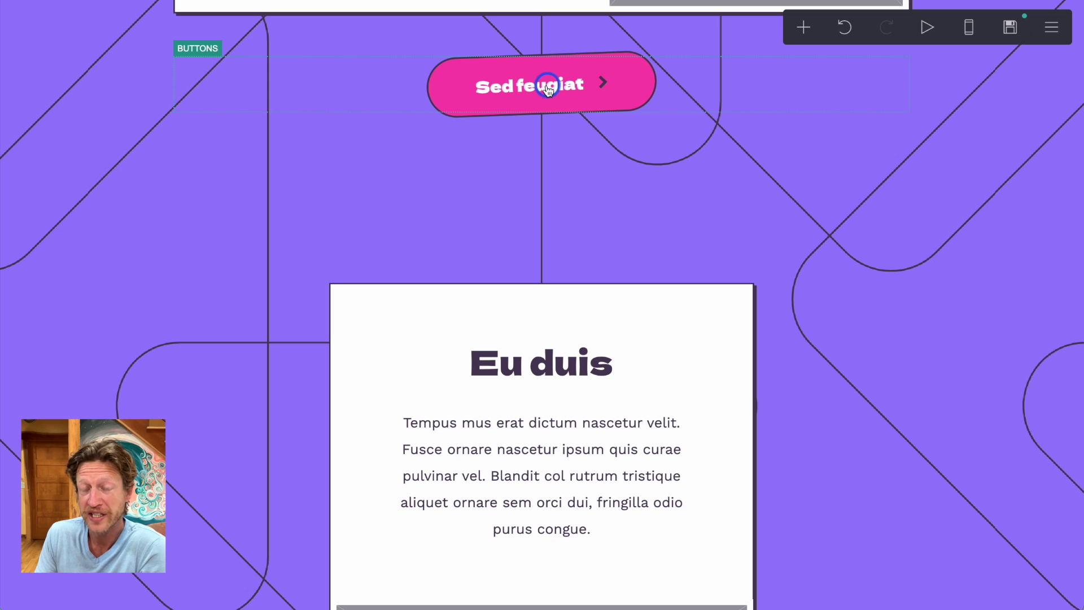
scroll(903, 371, "down", 10)
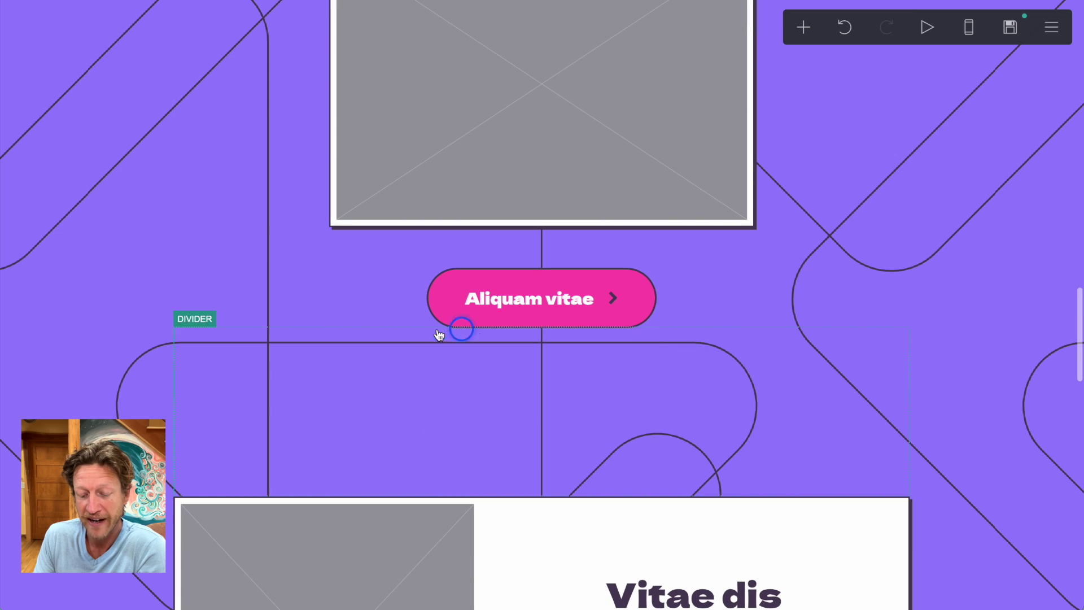
scroll(940, 370, "down", 10)
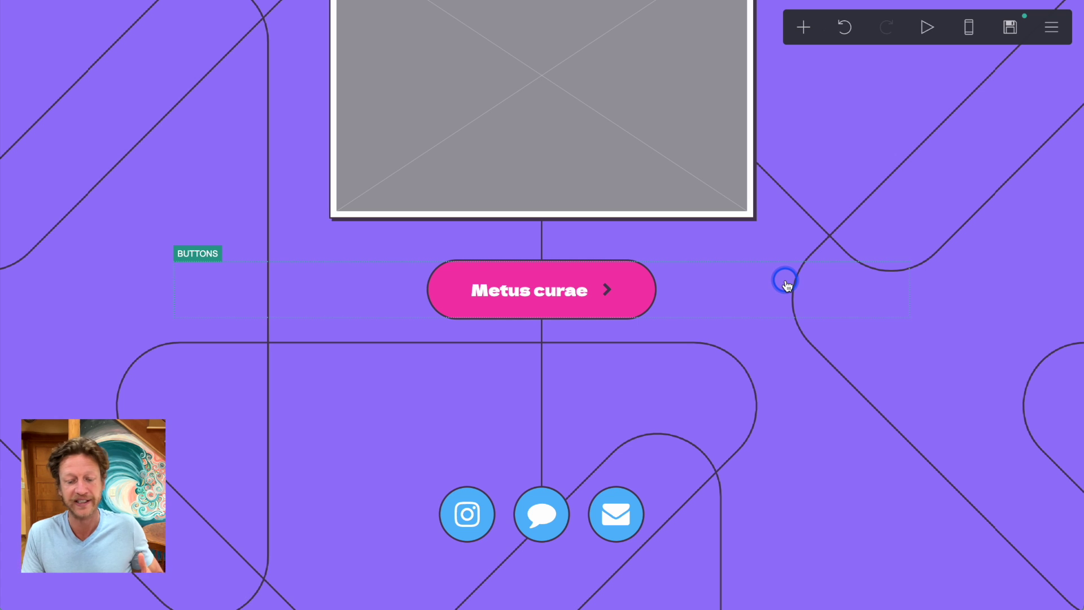
scroll(787, 284, "up", 2)
scroll(787, 284, "up", 1)
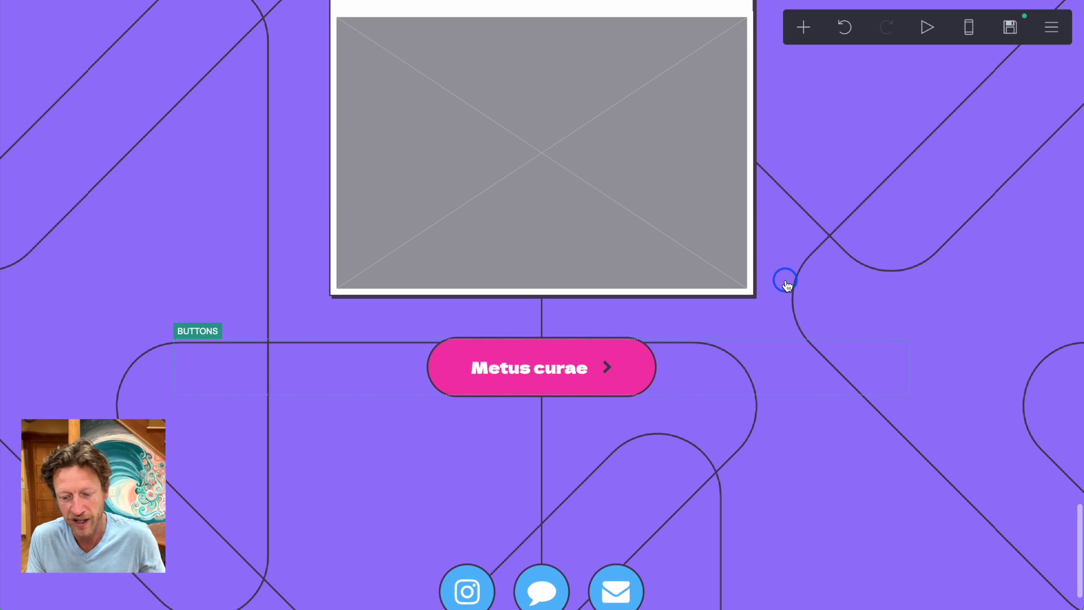
scroll(787, 284, "up", 10)
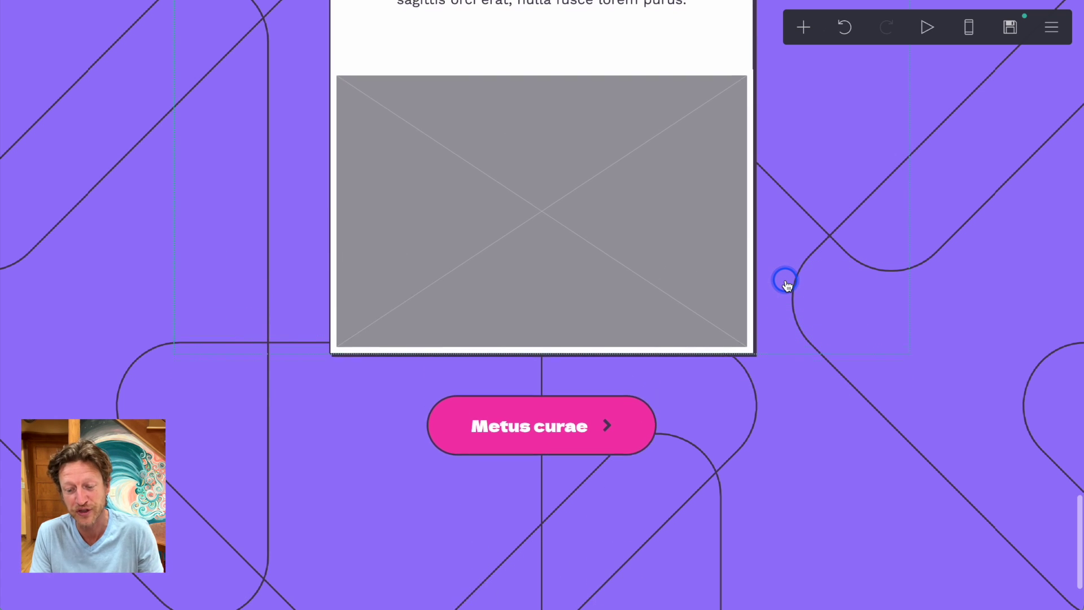
scroll(786, 284, "down", 10)
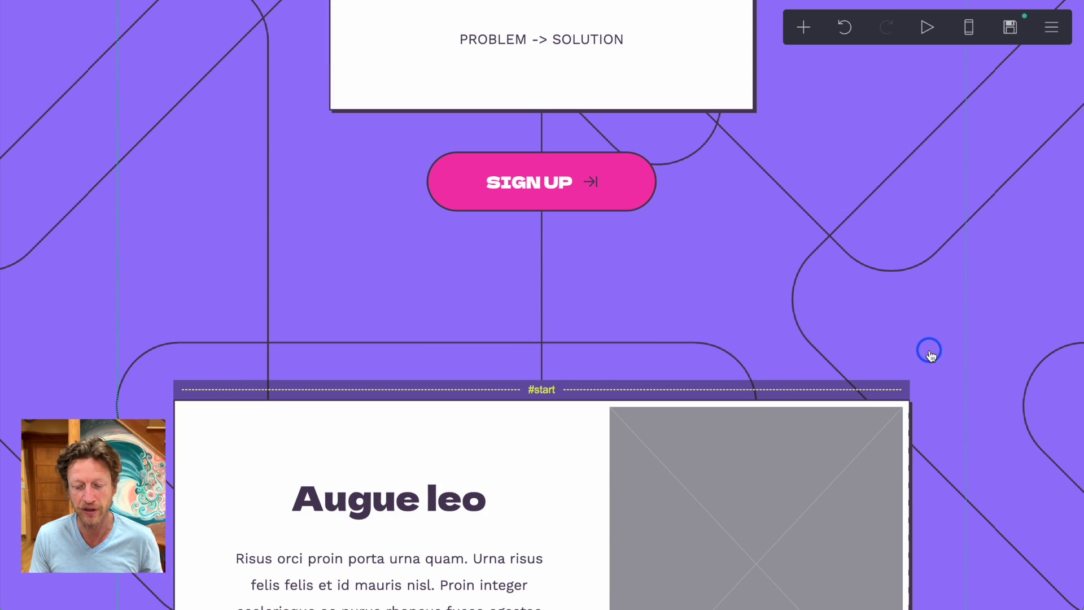
scroll(930, 355, "down", 15)
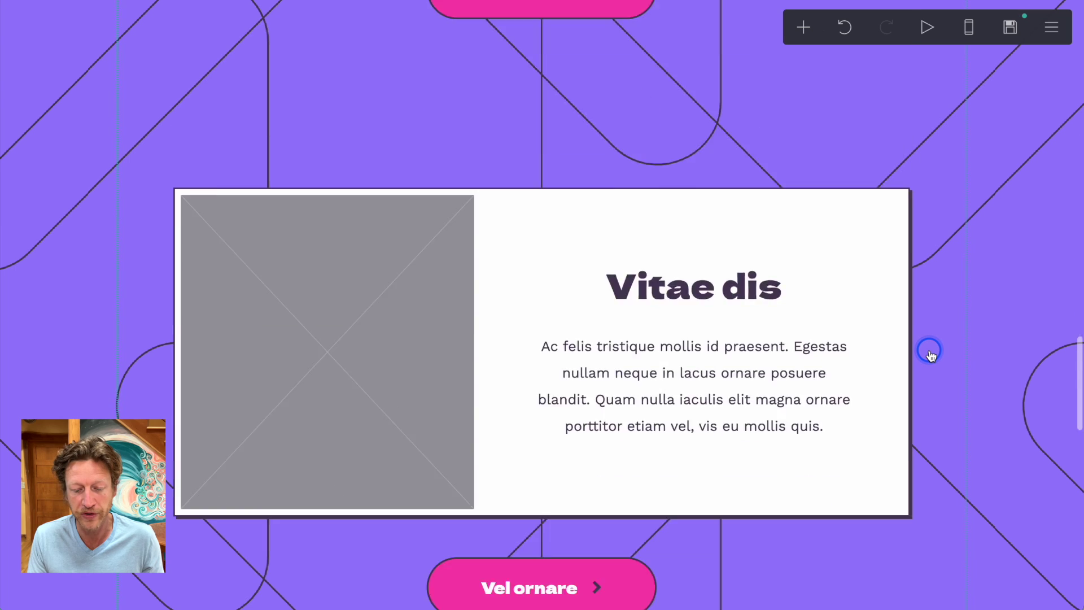